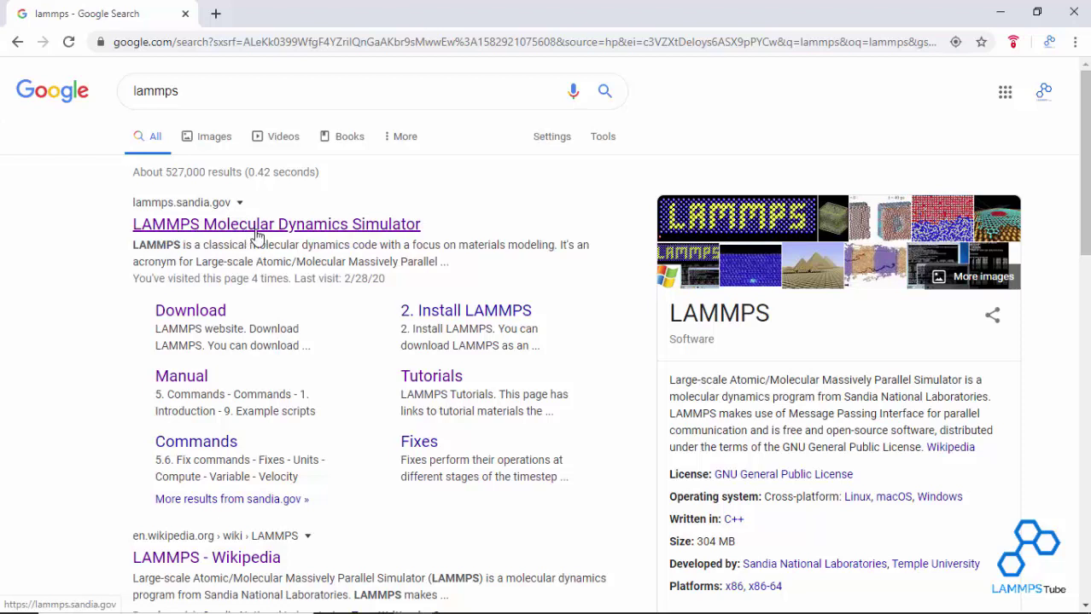
Step: Open the LAMMPS Molecular Dynamics Simulator site, go to its download page, and open the pre-built Windows executables page
click(206, 226)
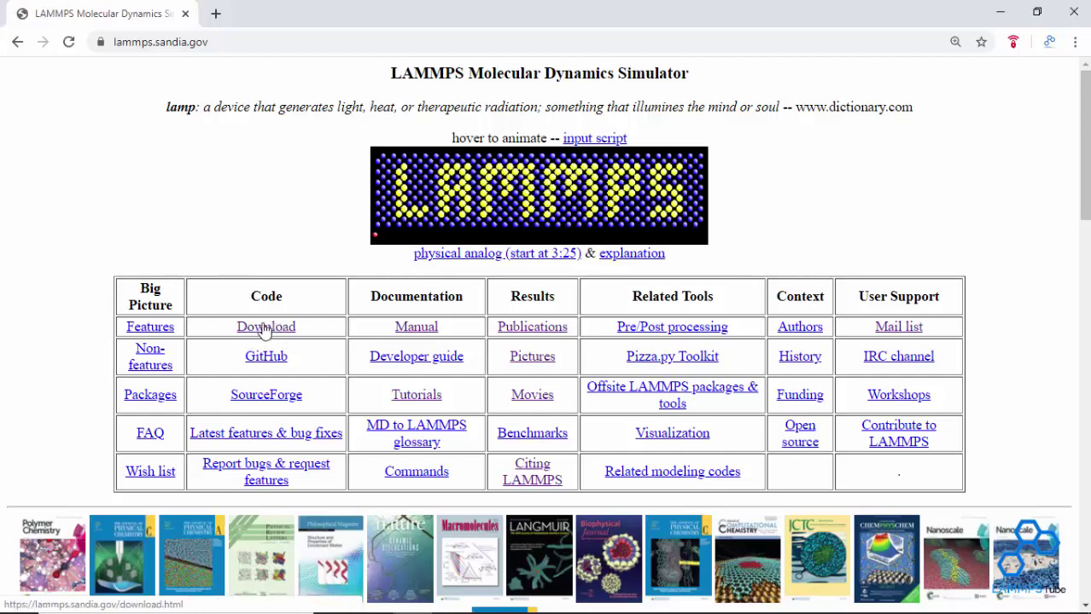
click(265, 330)
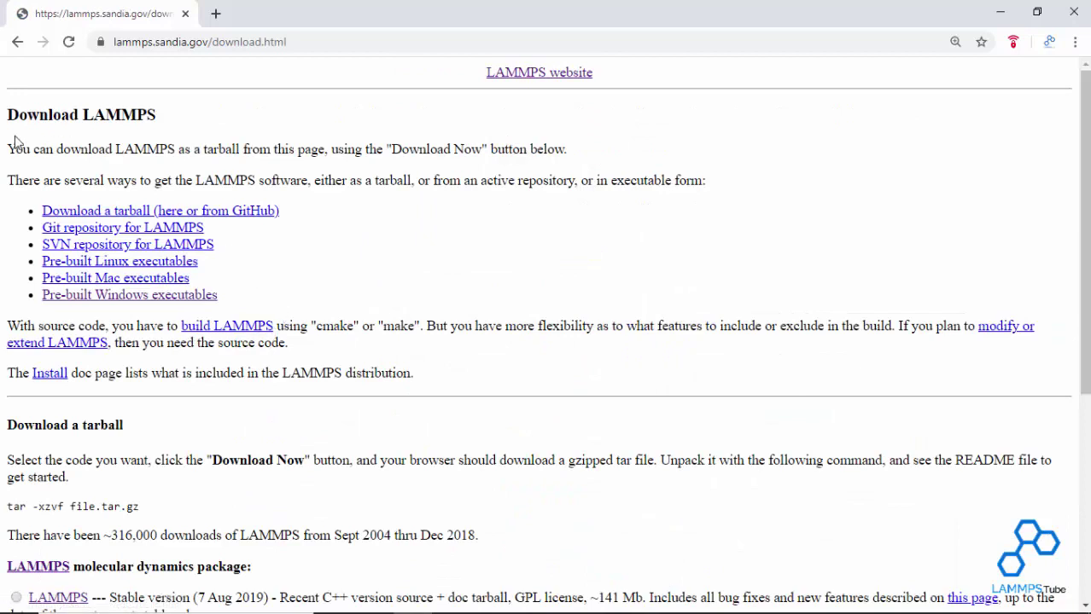
drag(157, 118, 7, 122)
click(53, 140)
click(155, 304)
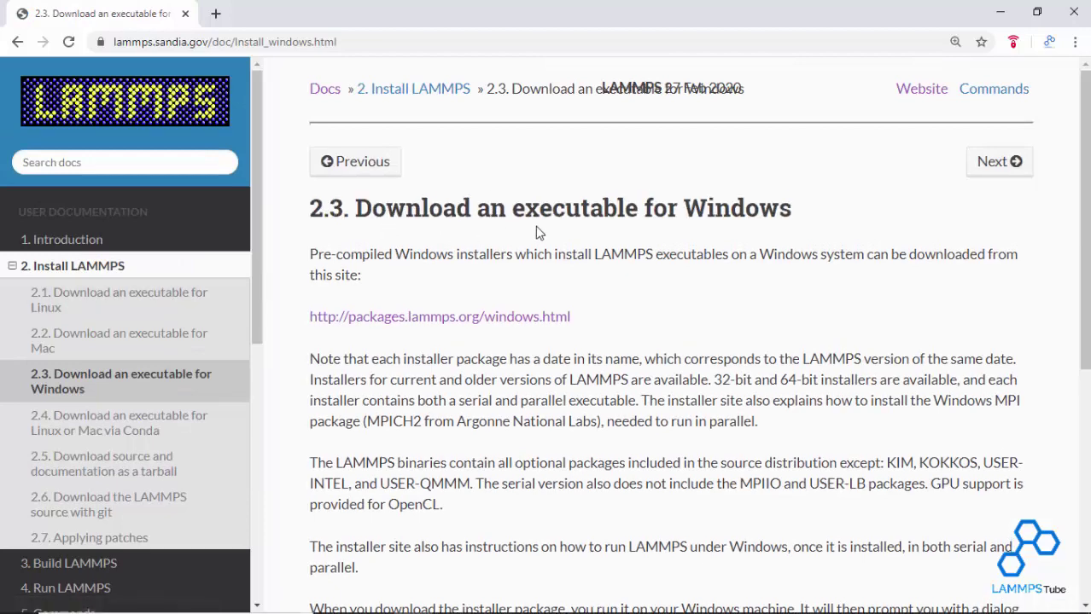
Step: Open the Windows installer repository at packages.lammps.org/windows.html and find the Installing LAMMPS on Windows section
drag(789, 206, 361, 198)
click(429, 226)
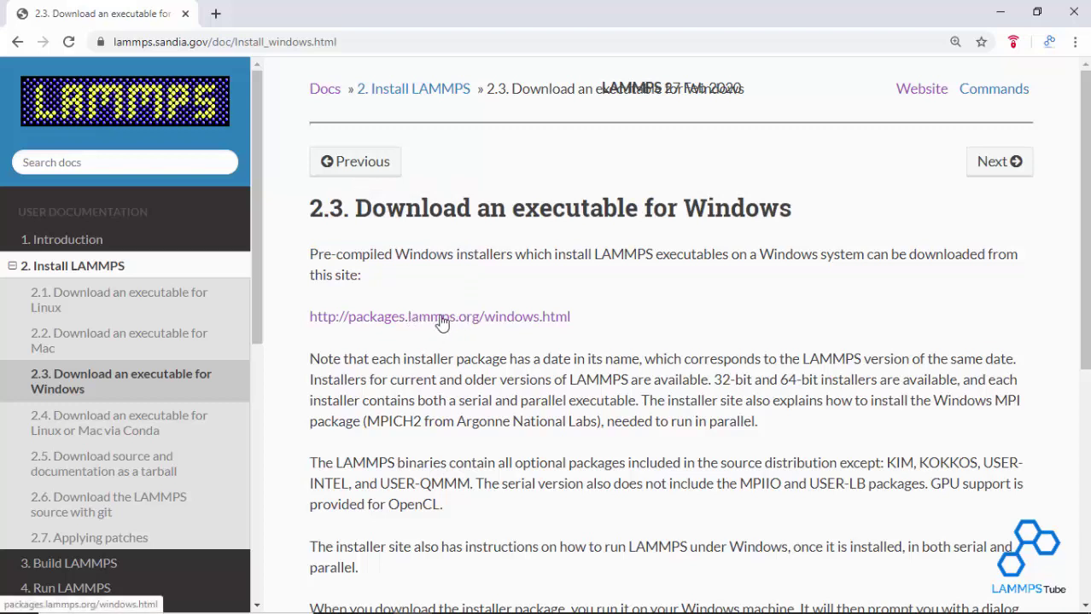
click(449, 320)
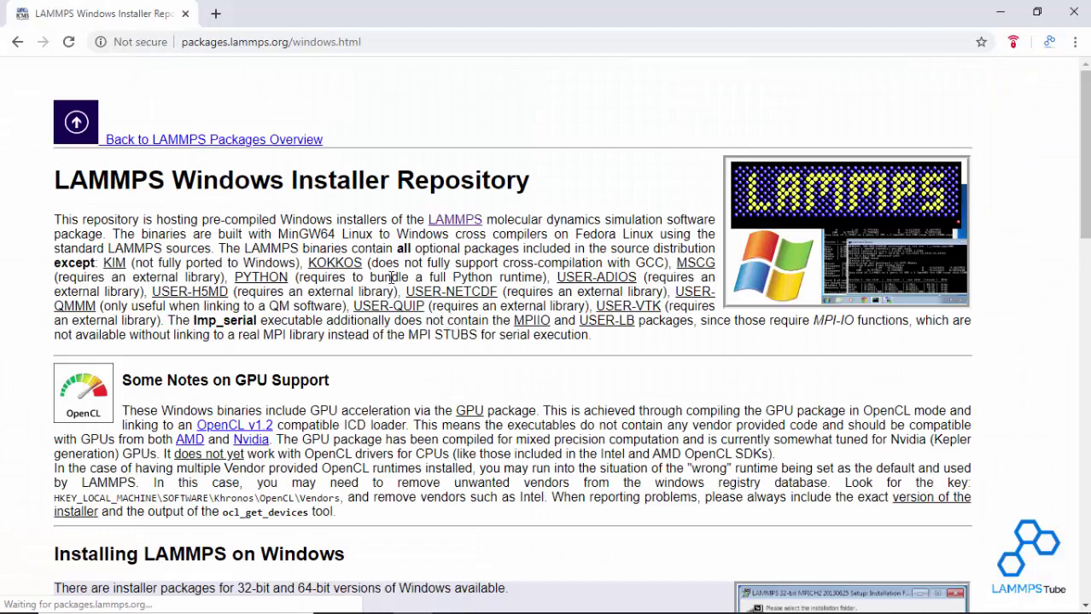
scroll(381, 248, down, 3)
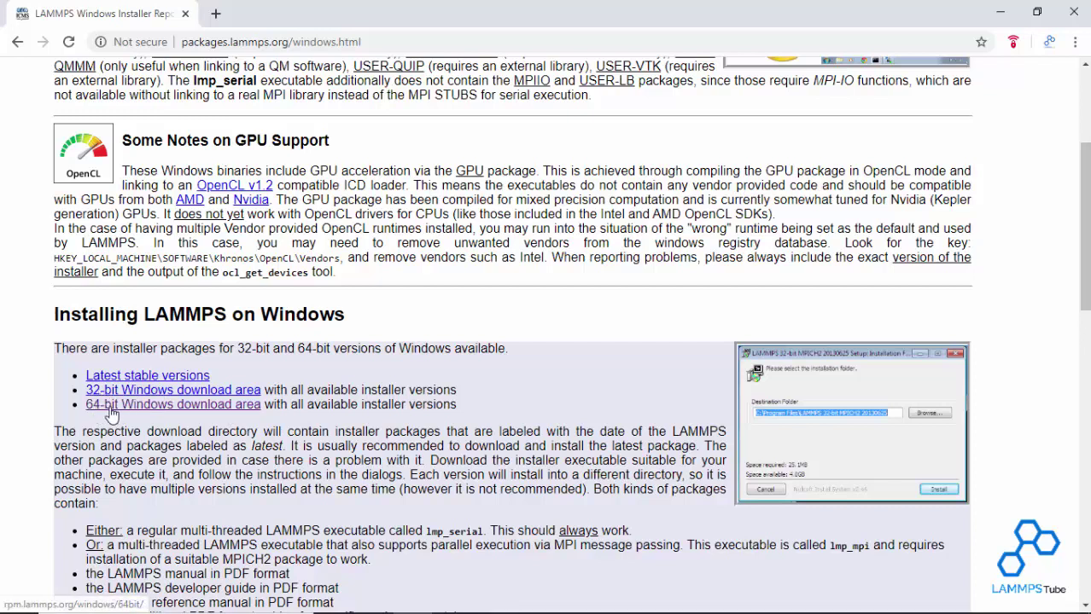
Step: Check the computer's system type in the properties of This PC, then return to the installer repository in Chrome
click(999, 12)
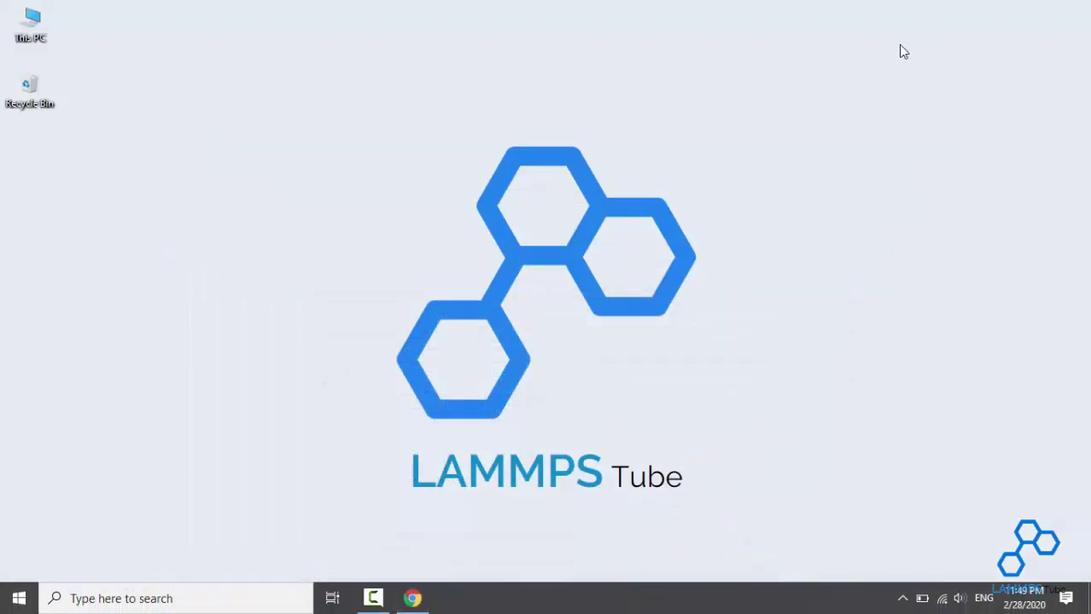
right_click(32, 39)
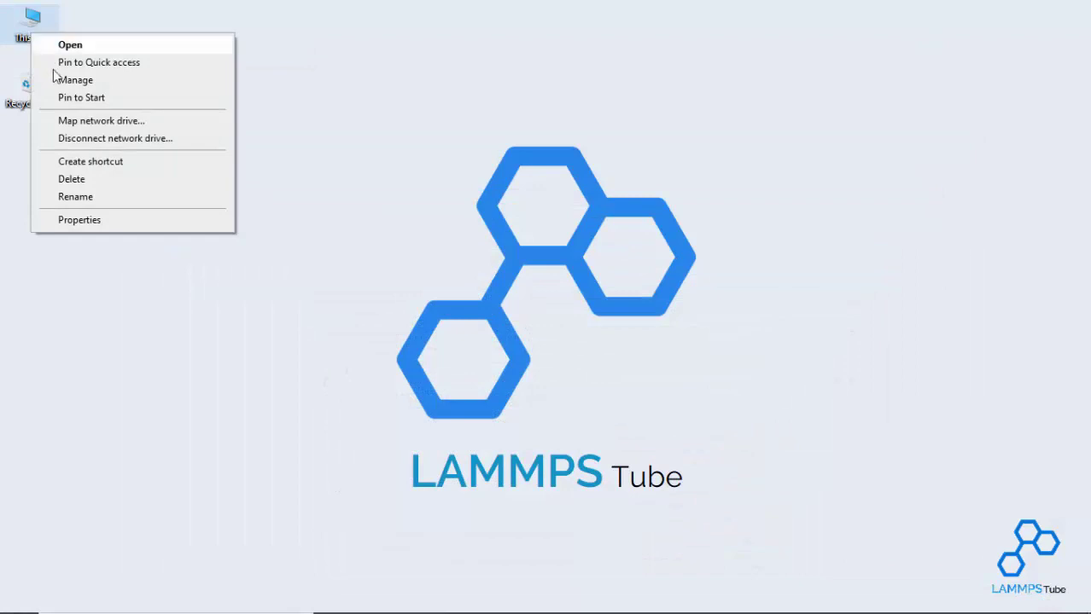
click(105, 220)
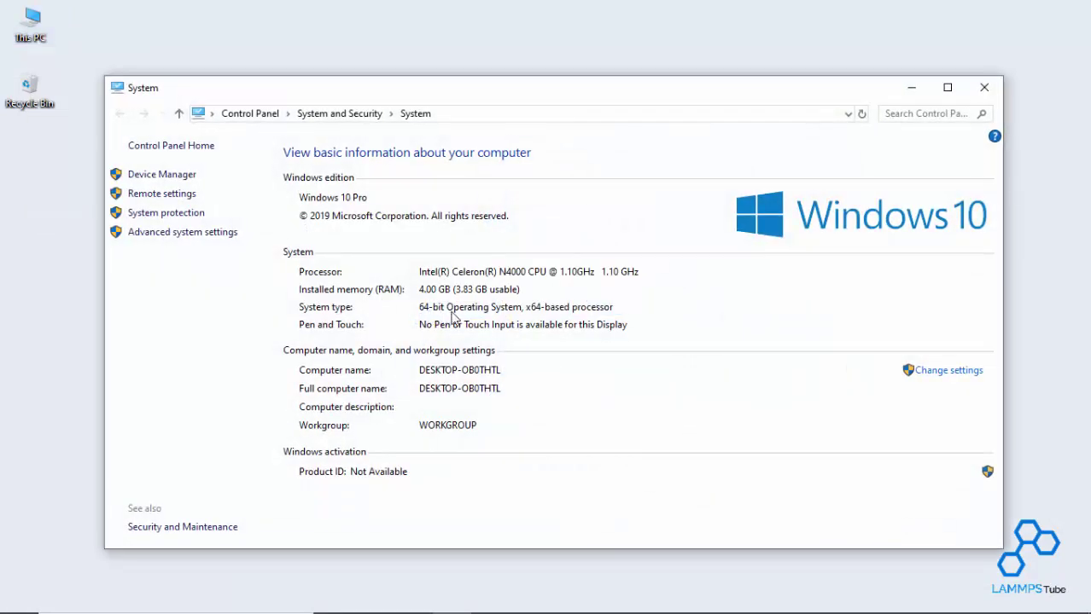
click(983, 89)
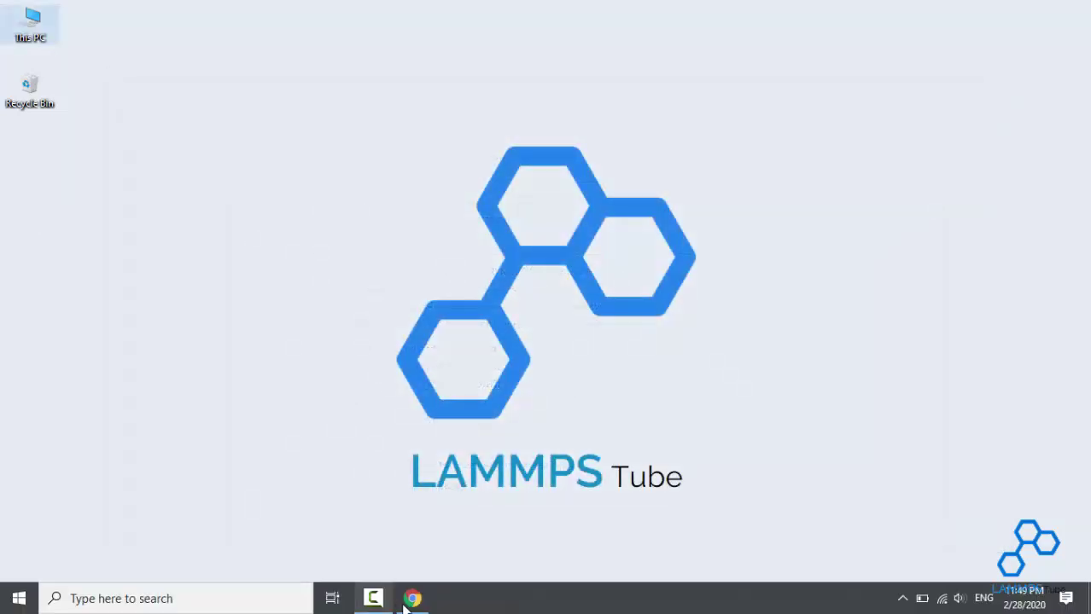
click(413, 598)
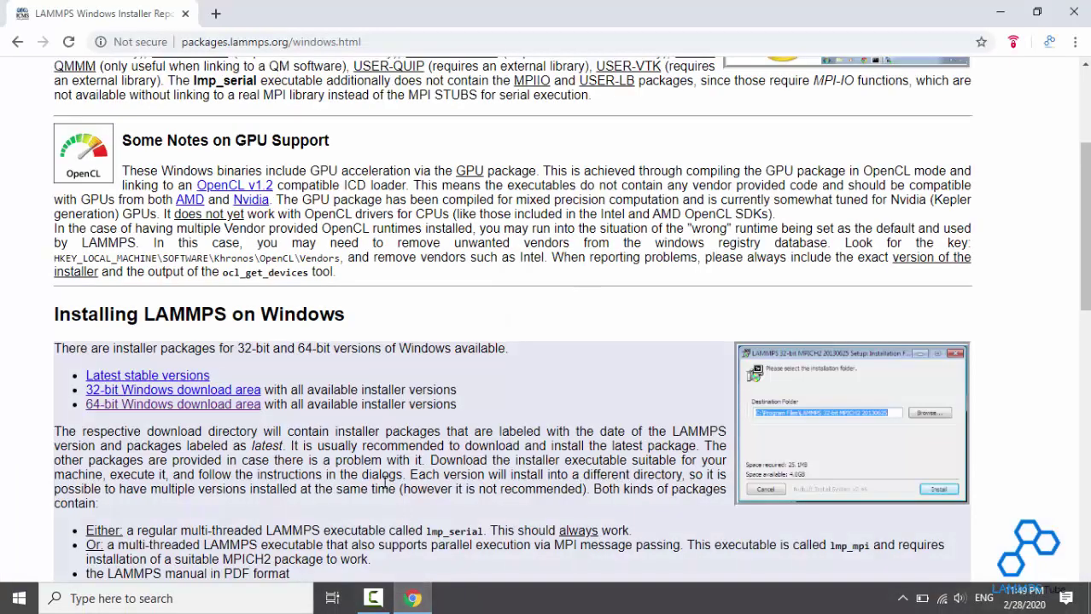
Step: Open the 64-bit Windows download area and download the non-MPI installer LAMMPS-64bit-15May2019.exe
click(116, 413)
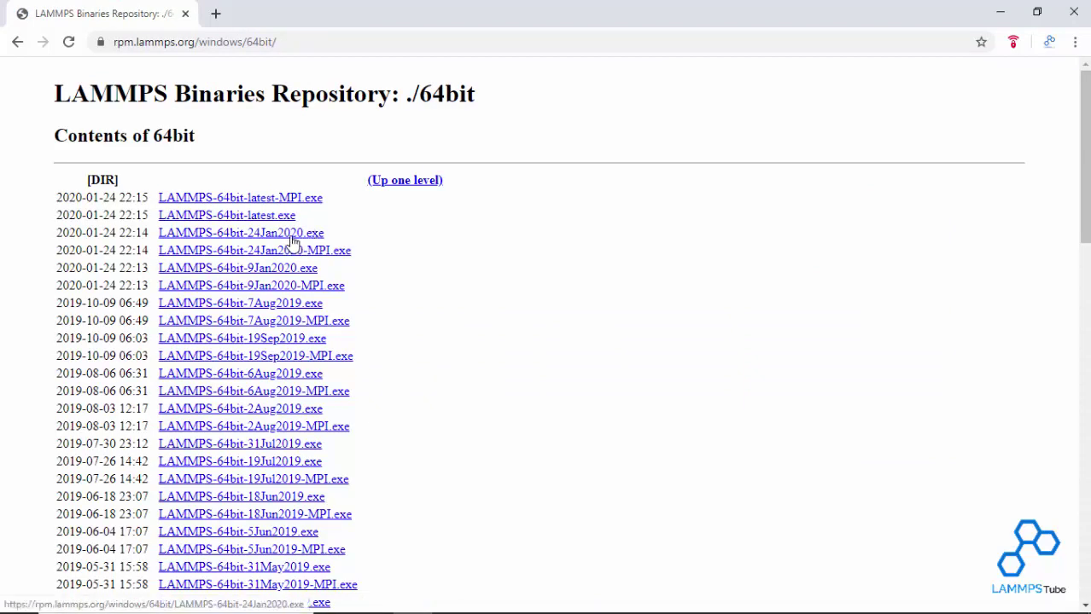
scroll(388, 304, down, 2)
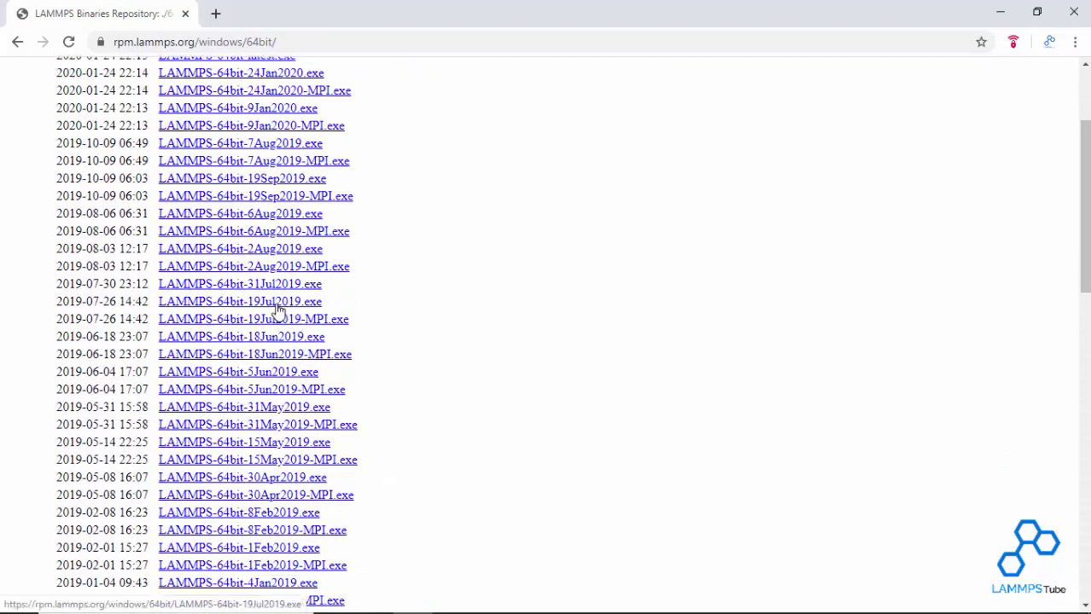
scroll(433, 361, down, 3)
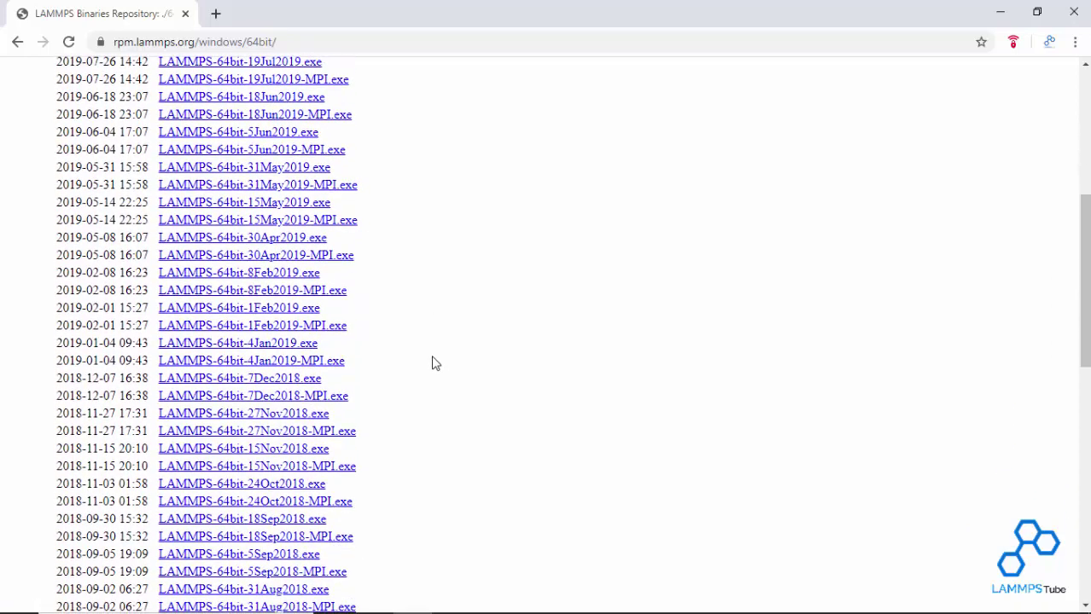
scroll(431, 363, down, 2)
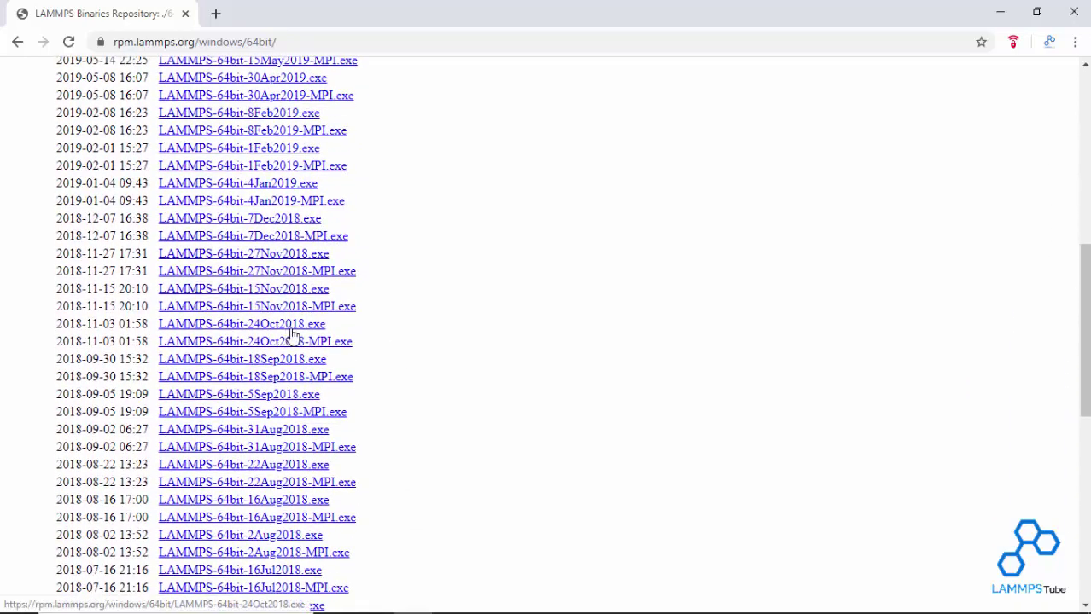
scroll(404, 358, down, 4)
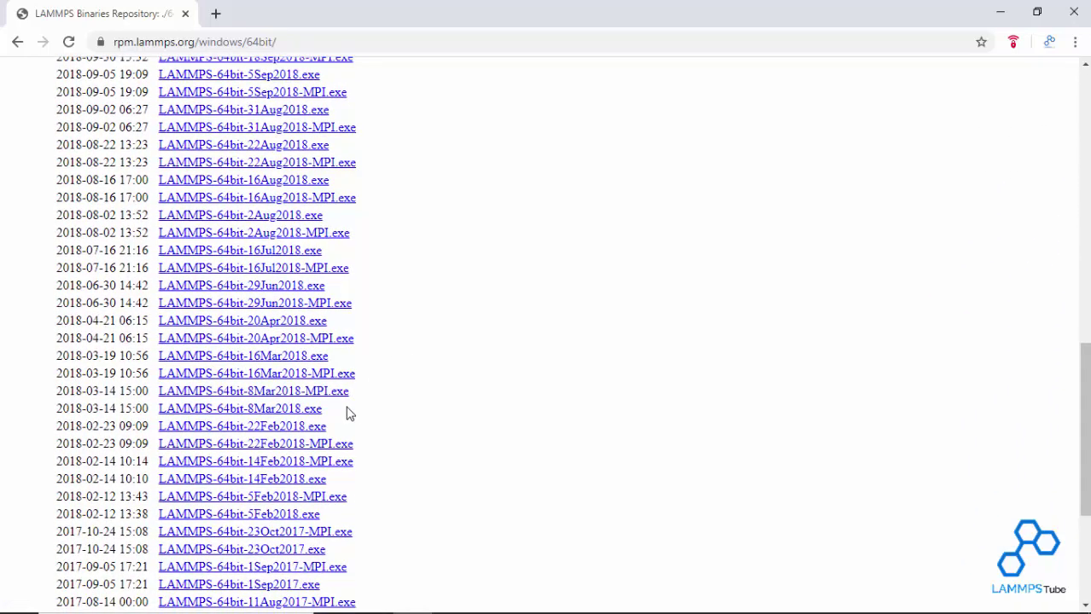
scroll(360, 411, down, 2)
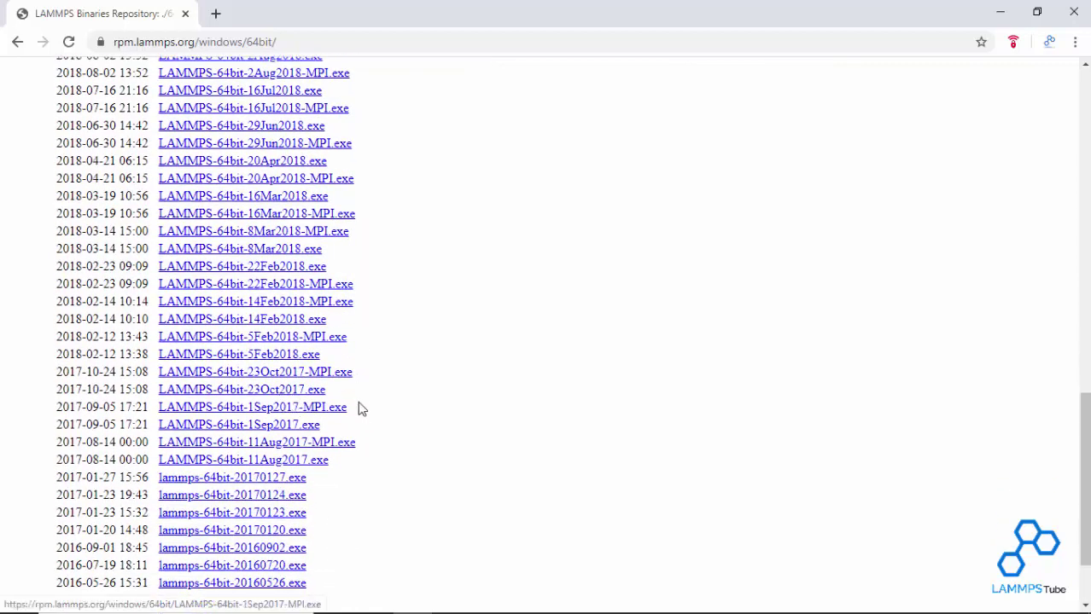
scroll(362, 410, down, 1)
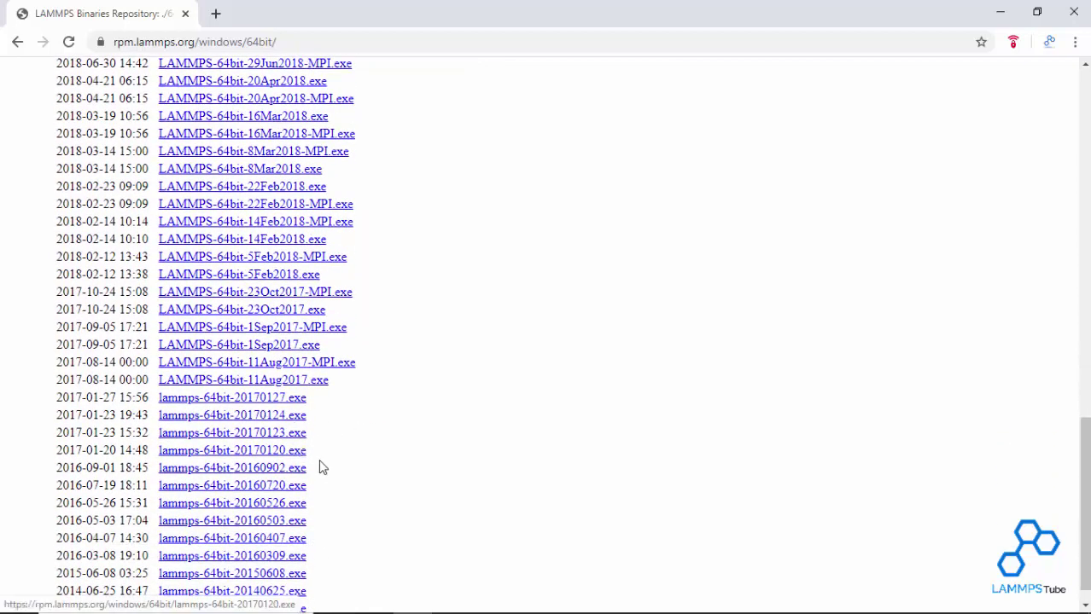
scroll(315, 465, down, 1)
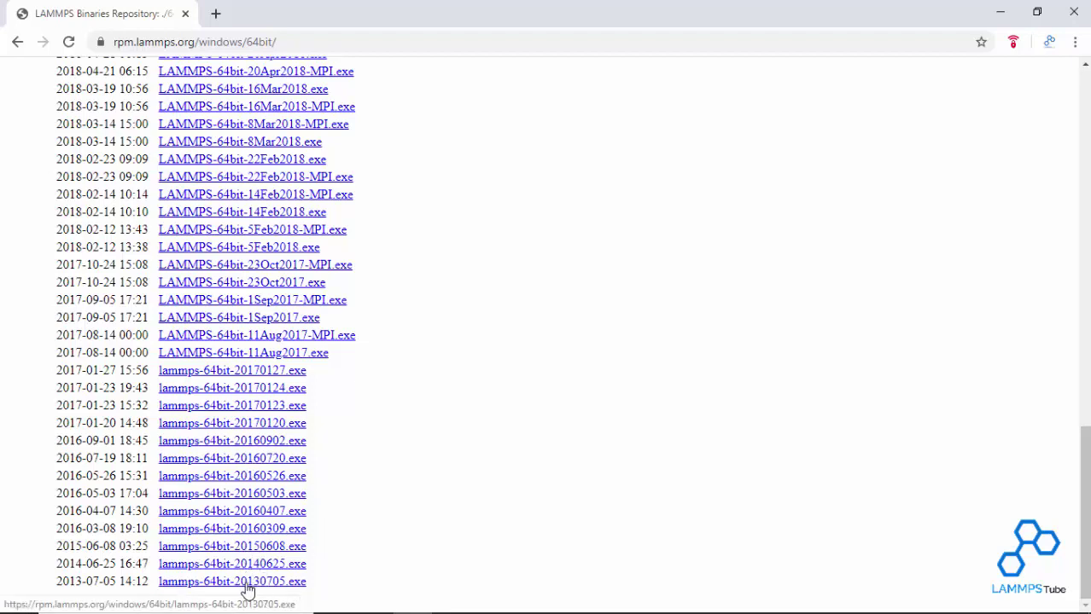
scroll(428, 483, up, 4)
scroll(429, 465, up, 4)
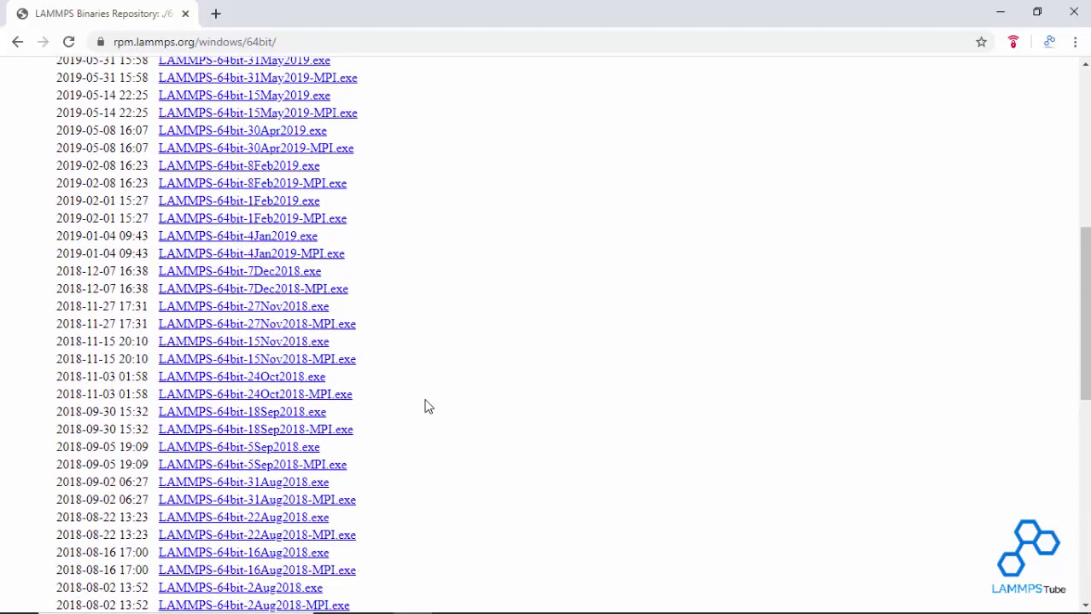
scroll(428, 406, up, 1)
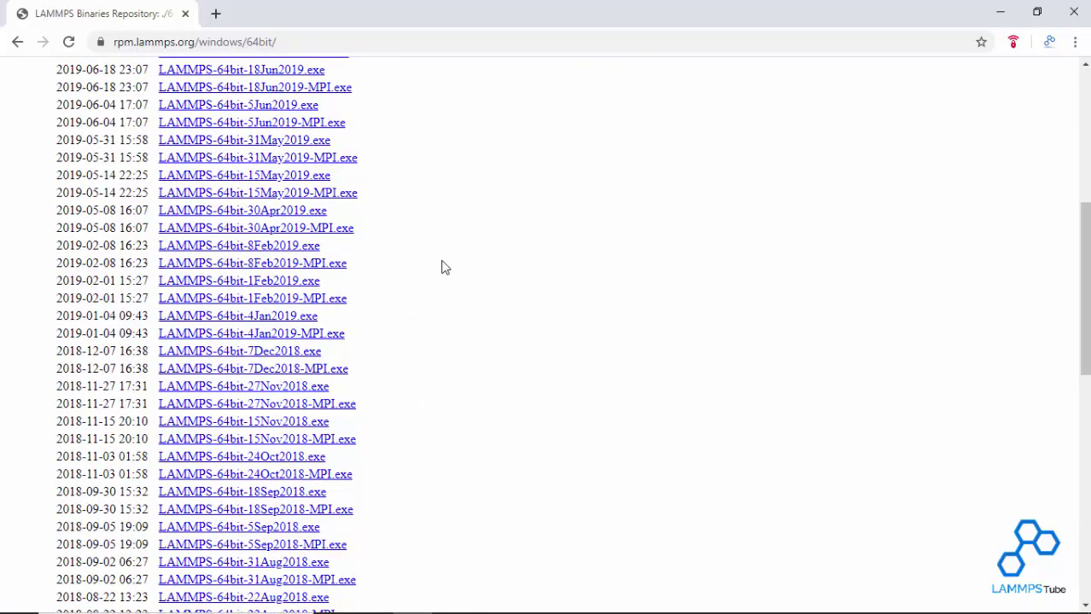
click(255, 176)
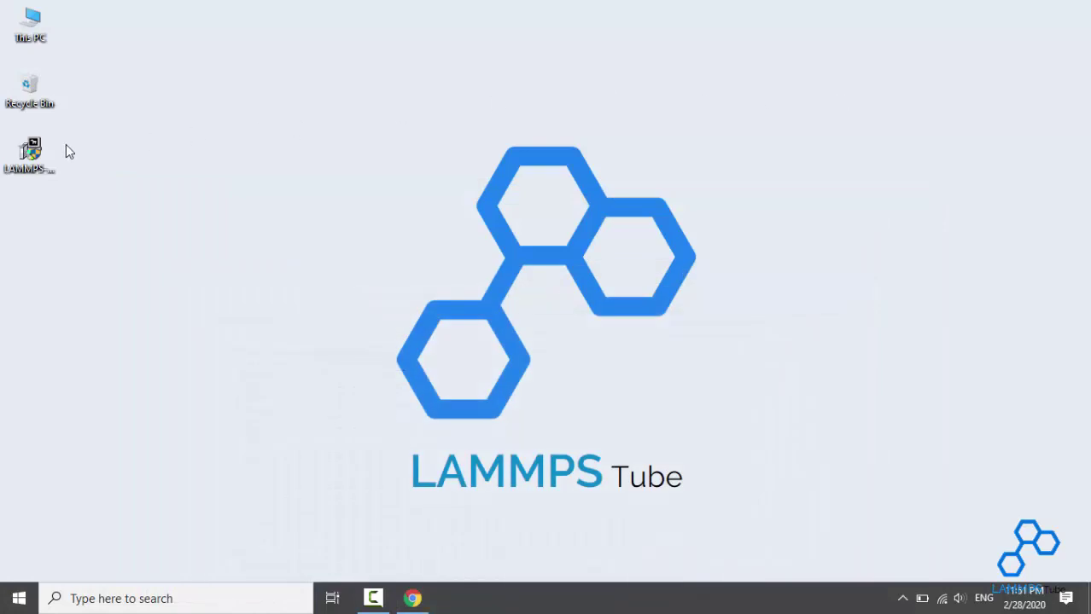
Step: Run the LAMMPS installer from the desktop and install it to C:\Program Files\LAMMPS 64-bit 15May2019, closing the setup when it finishes
click(39, 154)
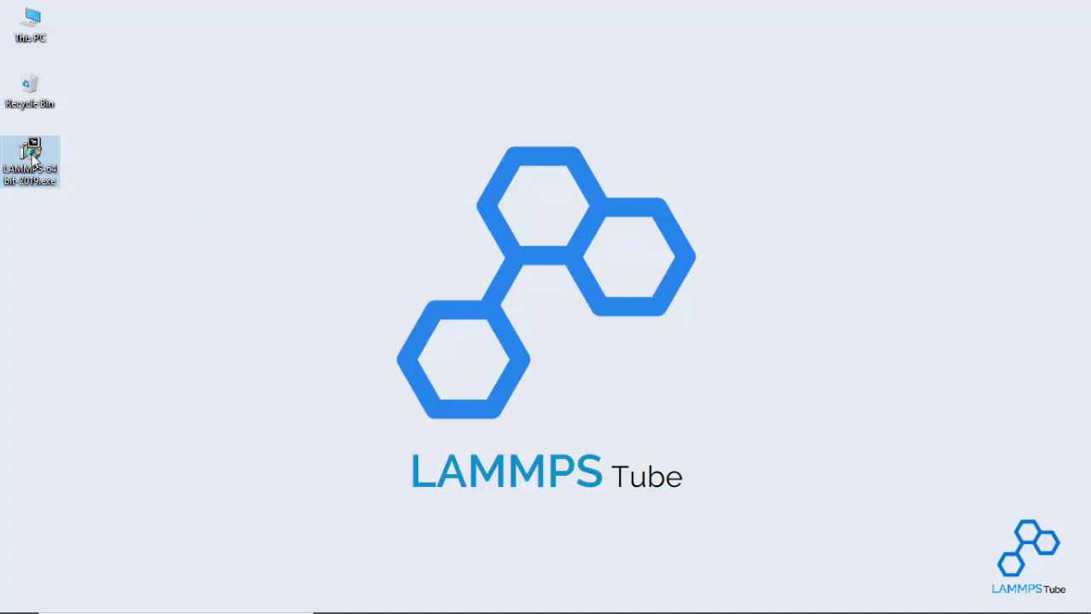
double_click(32, 156)
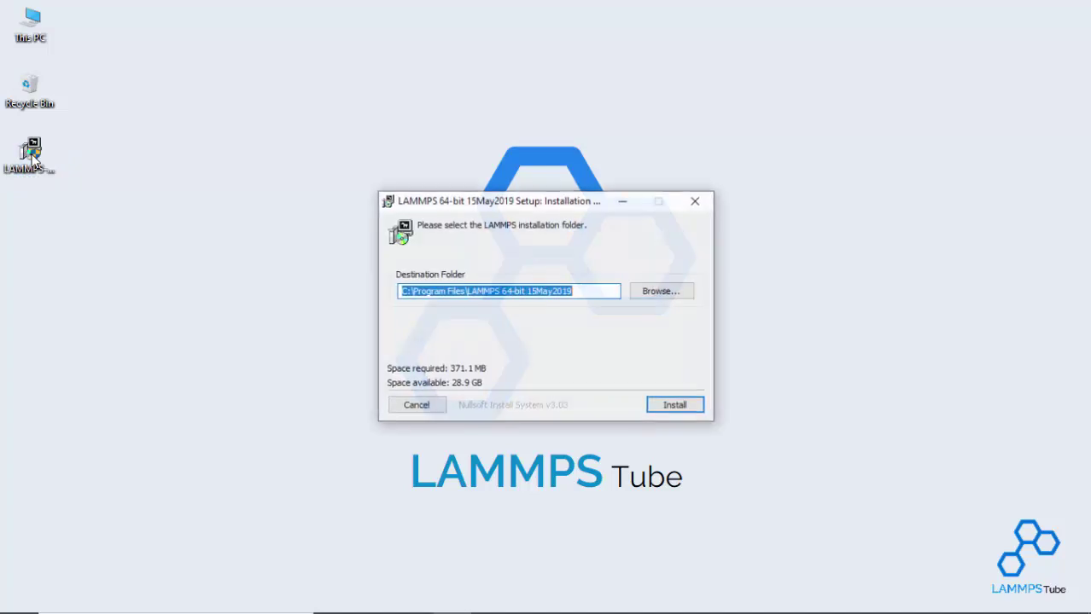
click(672, 407)
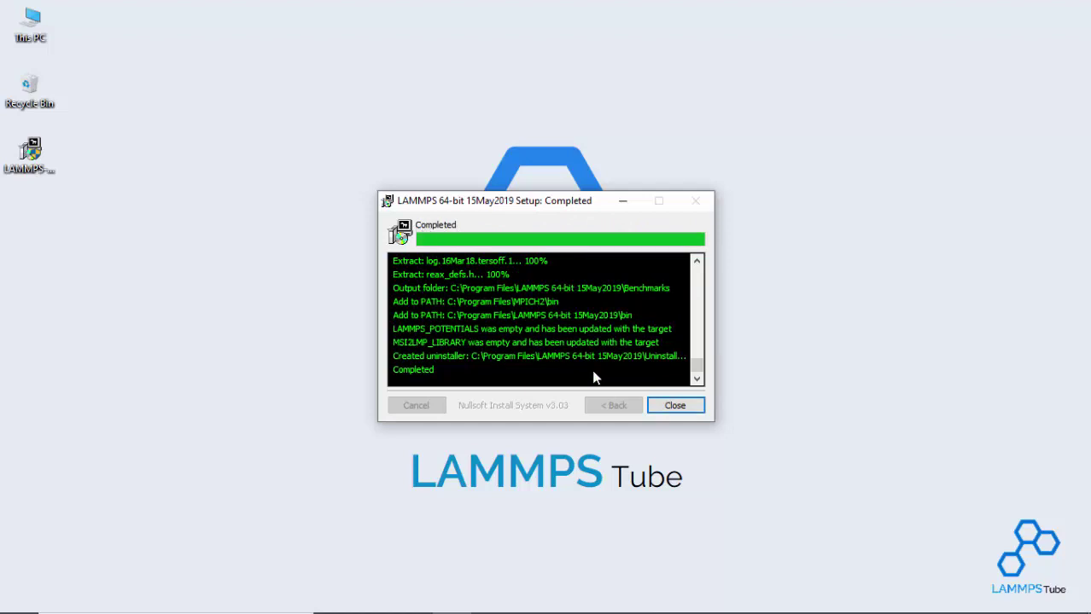
click(675, 407)
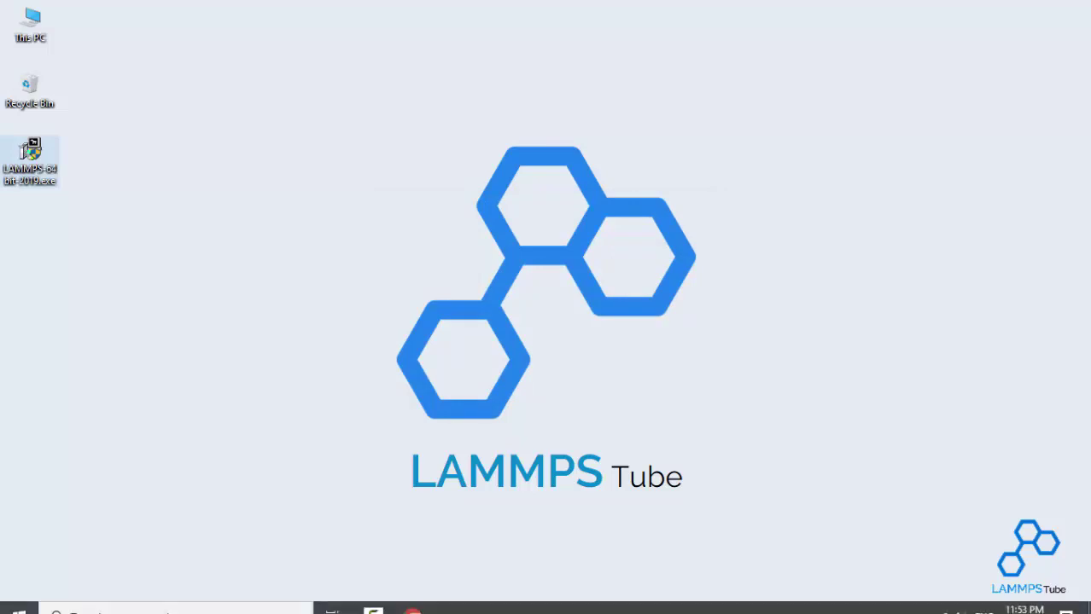
Step: Find the LAMMPS 64-bit 15May2019 group among the installed Windows programs and open its Benchmarks folder
click(17, 599)
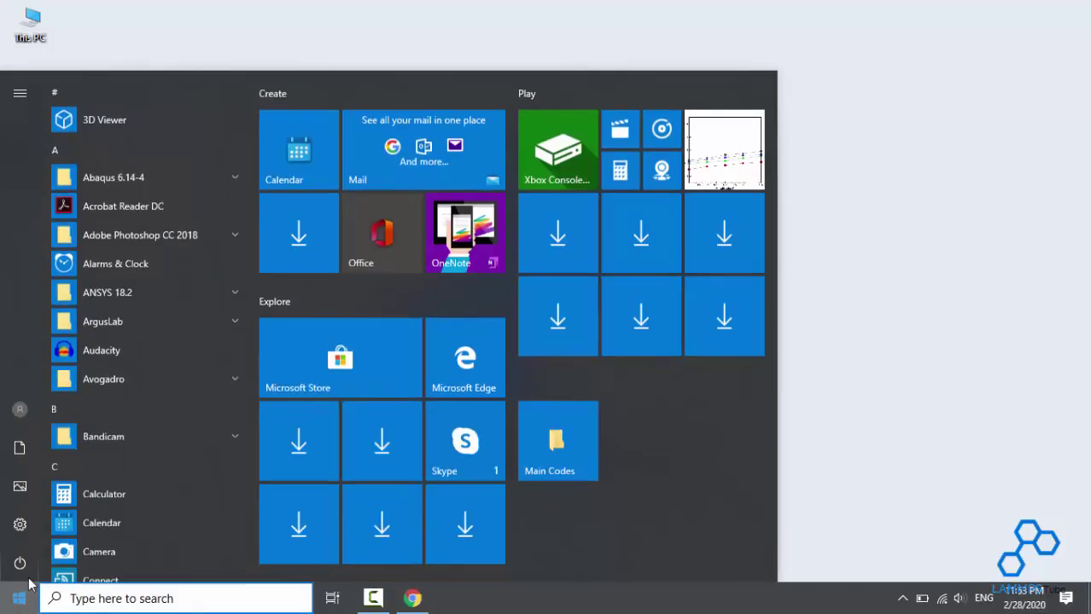
scroll(183, 345, down, 5)
scroll(182, 347, down, 2)
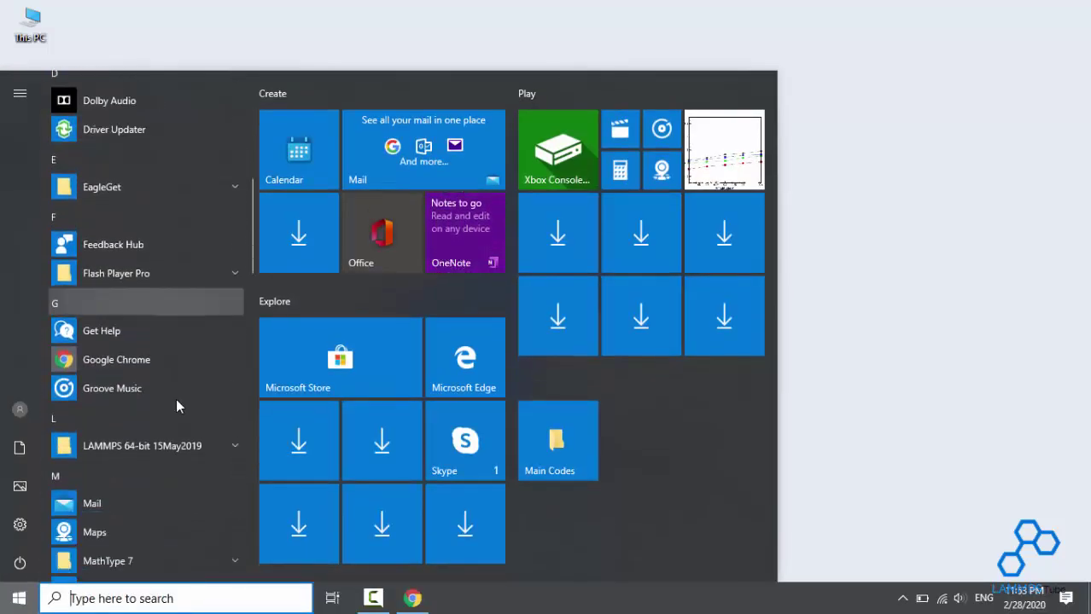
click(173, 450)
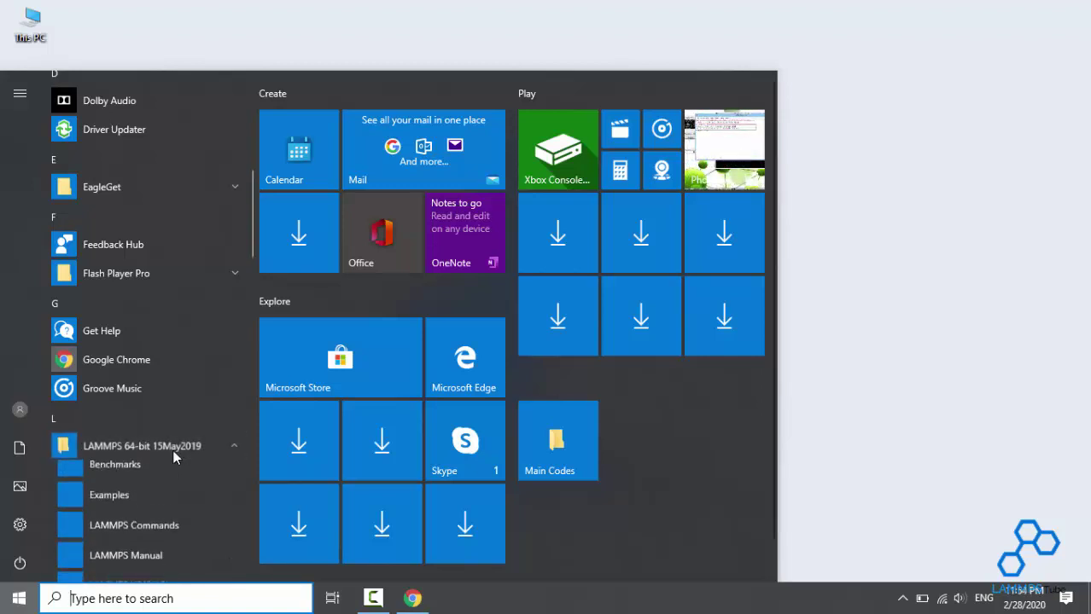
scroll(173, 445, down, 2)
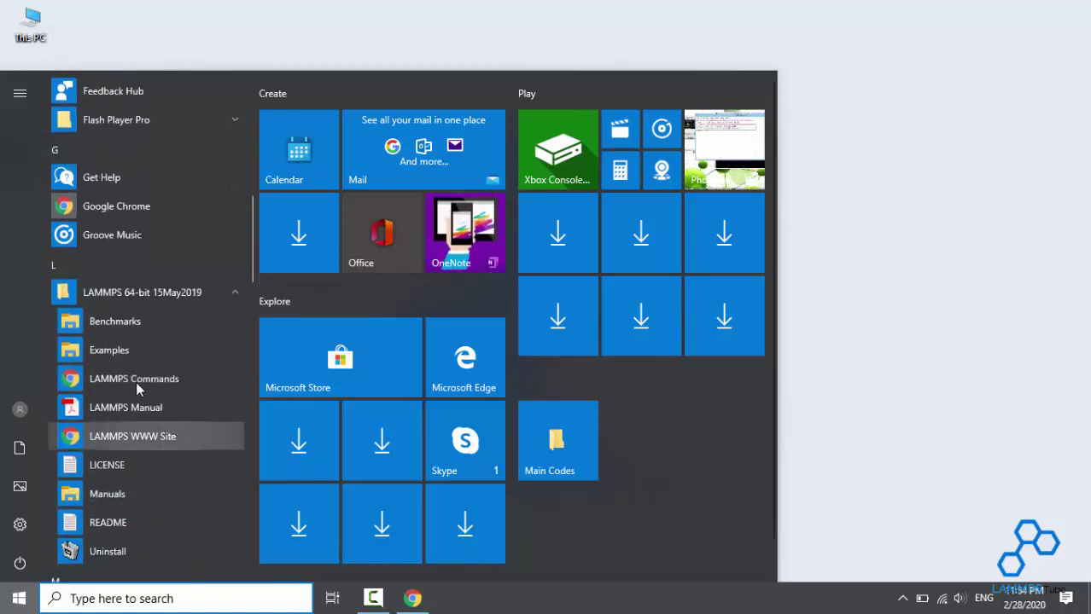
click(123, 324)
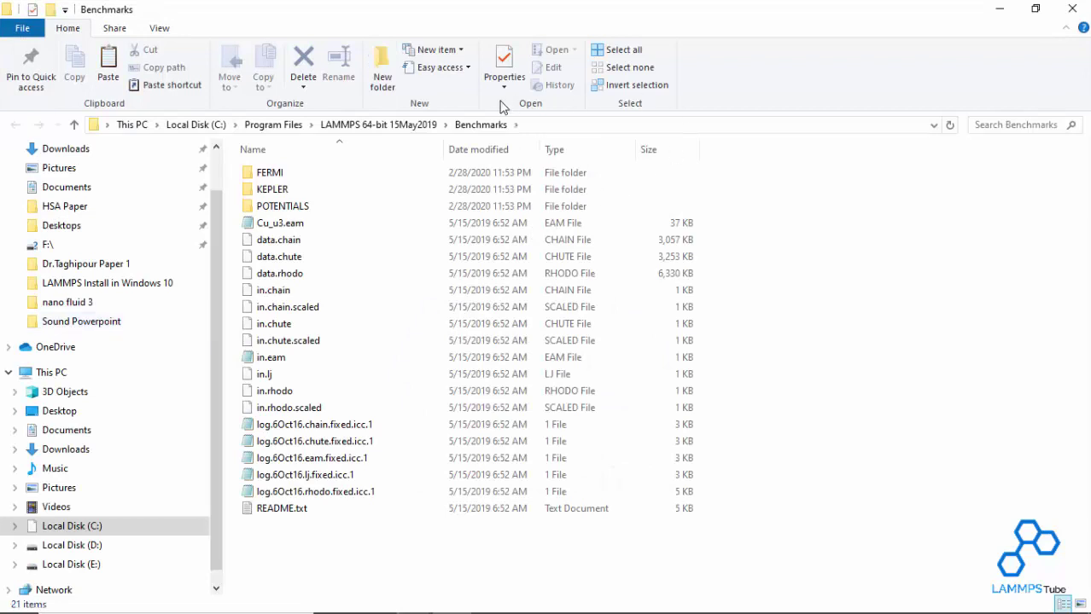
Step: Go up to the LAMMPS 64-bit 15May2019 installation folder and open its bin subfolder
click(392, 127)
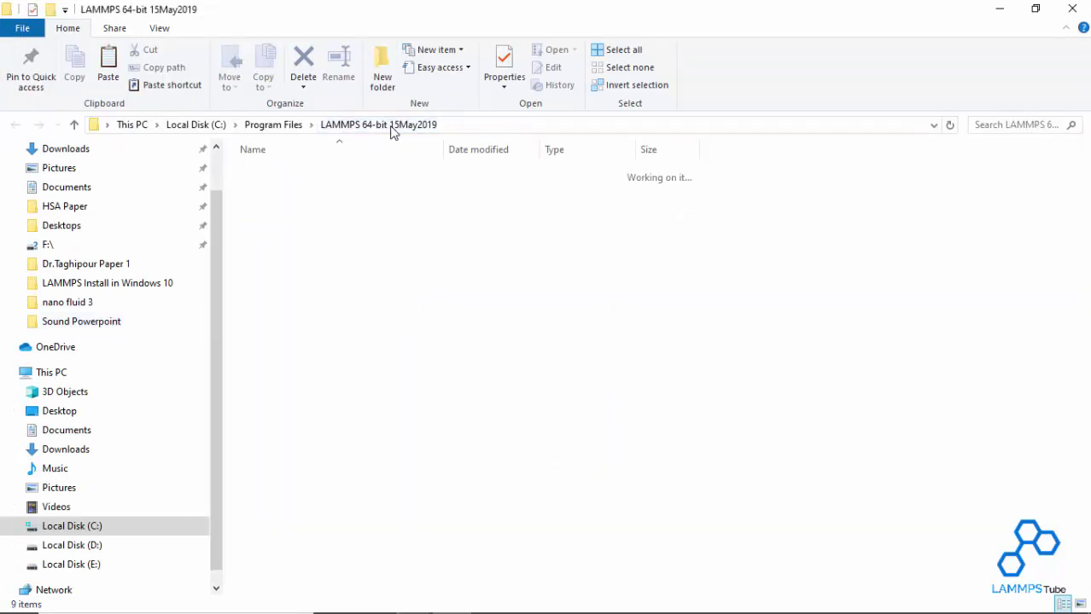
click(271, 193)
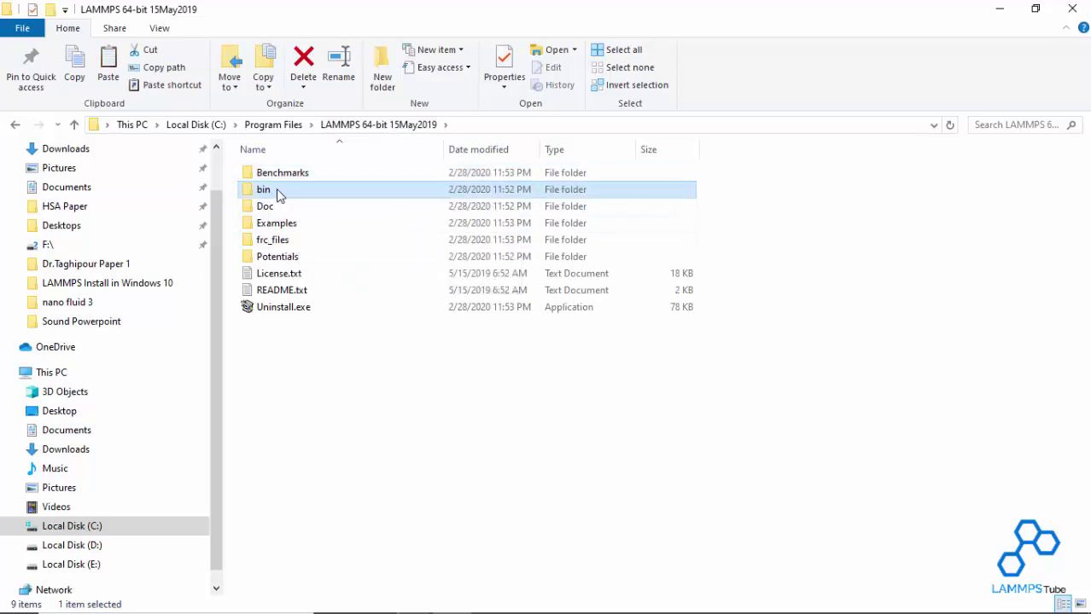
double_click(277, 195)
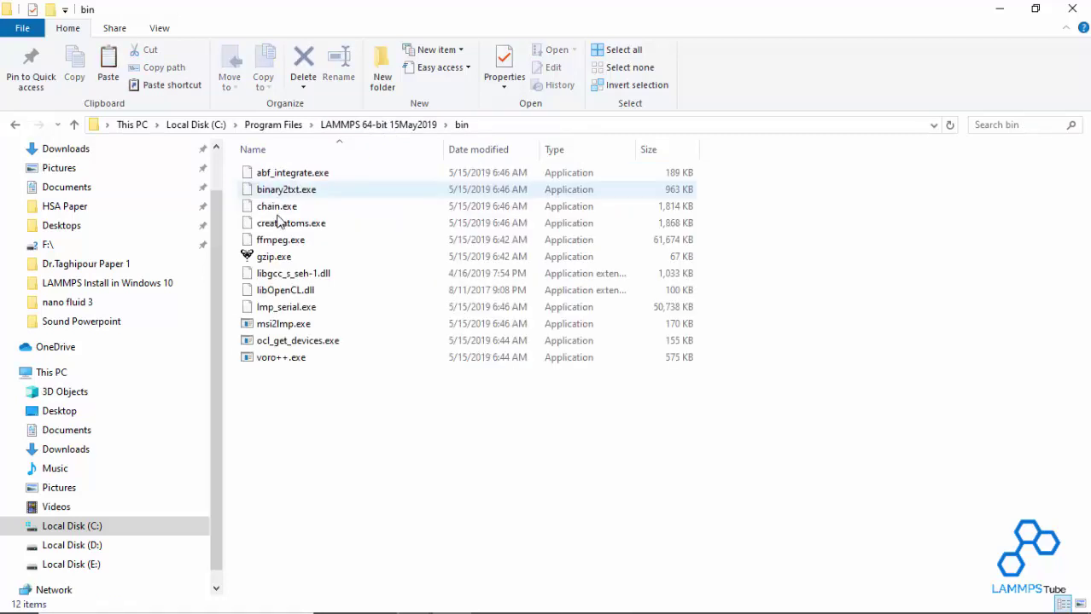
Step: Launch lmp_serial.exe from the bin folder to check that LAMMPS starts, and close its console window
click(286, 309)
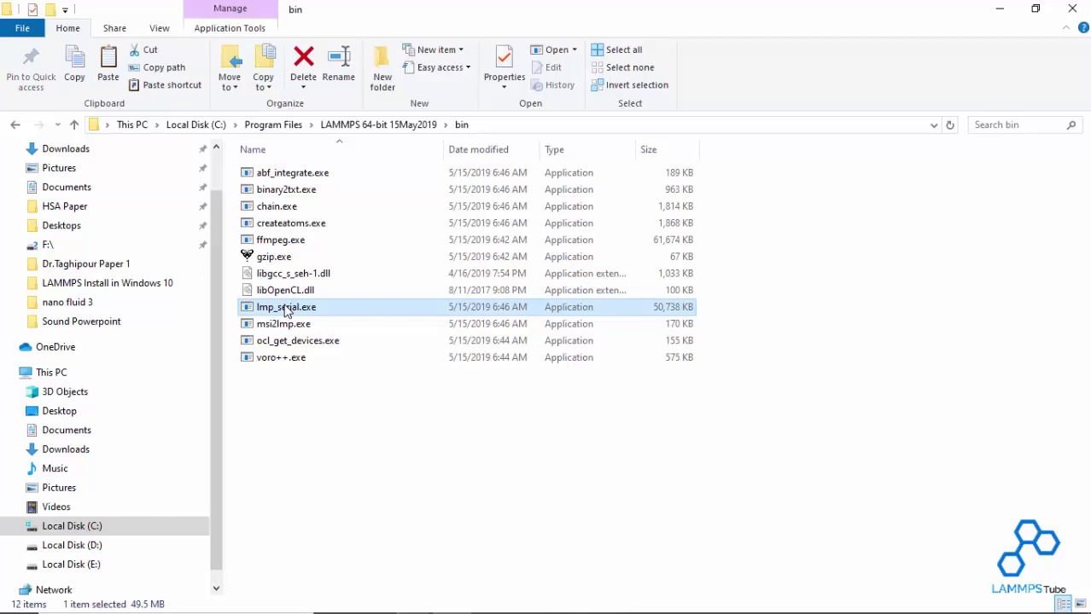
double_click(286, 309)
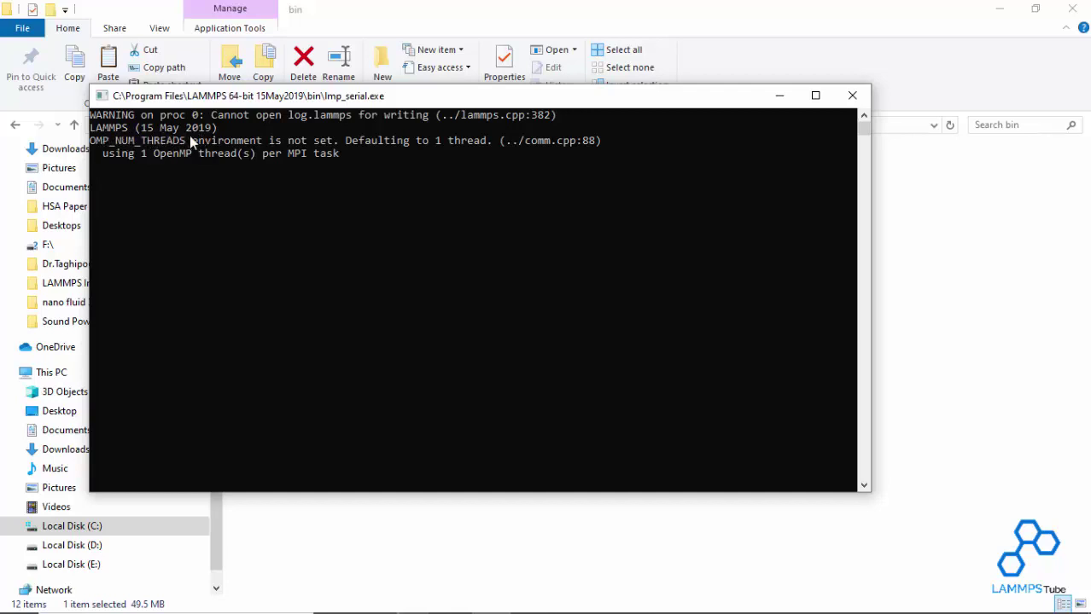
click(852, 95)
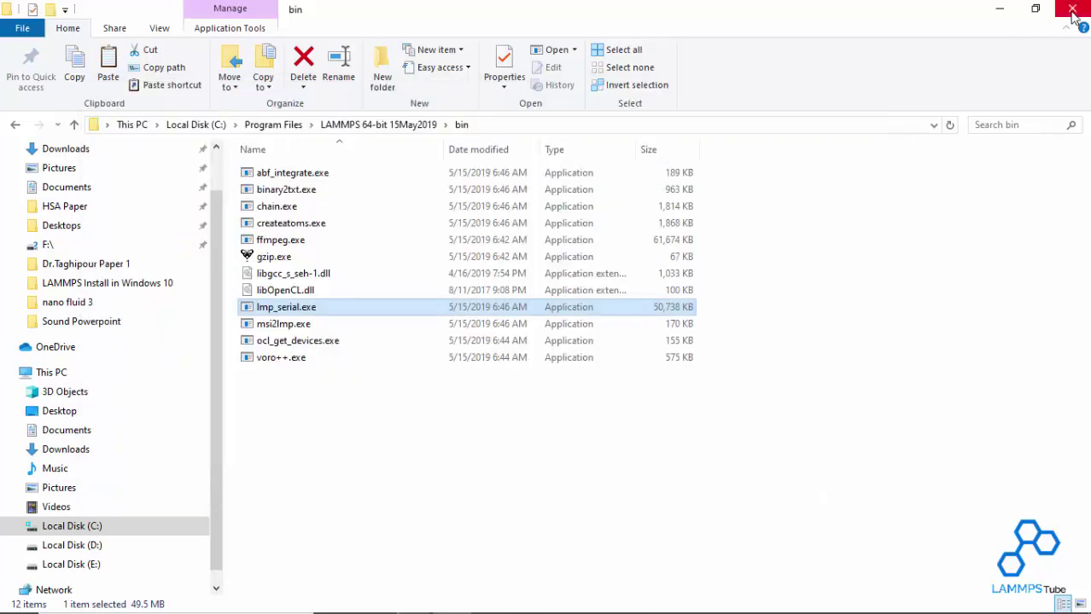